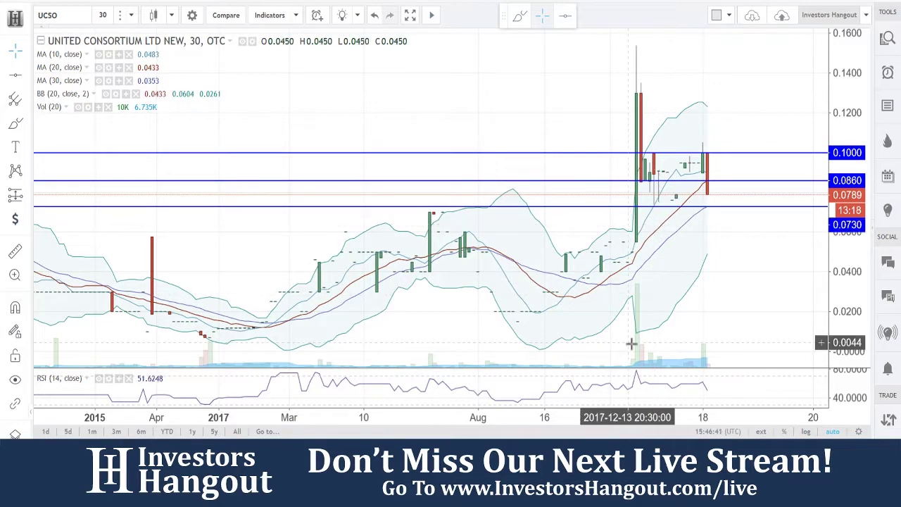
Zoom the time axis in from 2015–20 to roughly March–December around the December spike.
{"action": "scroll", "coordinate": [684, 236], "scroll_direction": "up", "scroll_amount": 3}
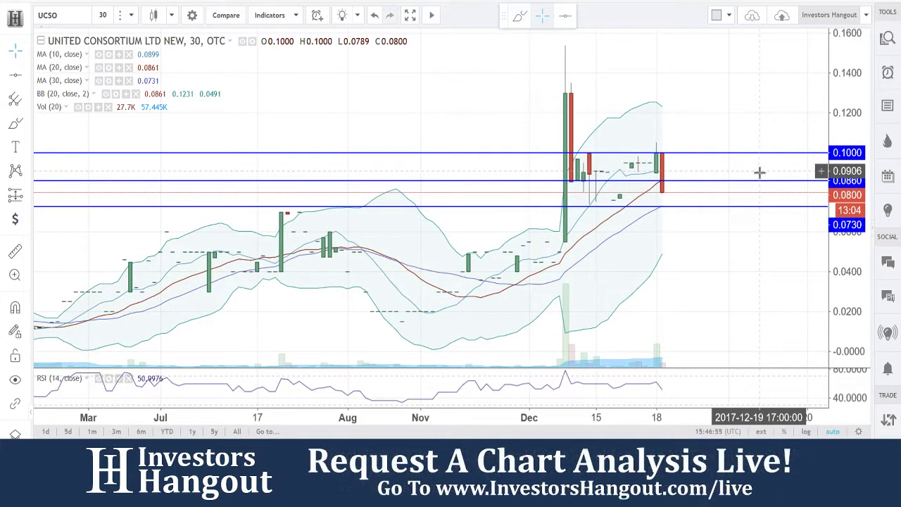
Draw a horizontal line near 0.09 and set its price to exactly 0.0900.
{"action": "left_click", "coordinate": [14, 76]}
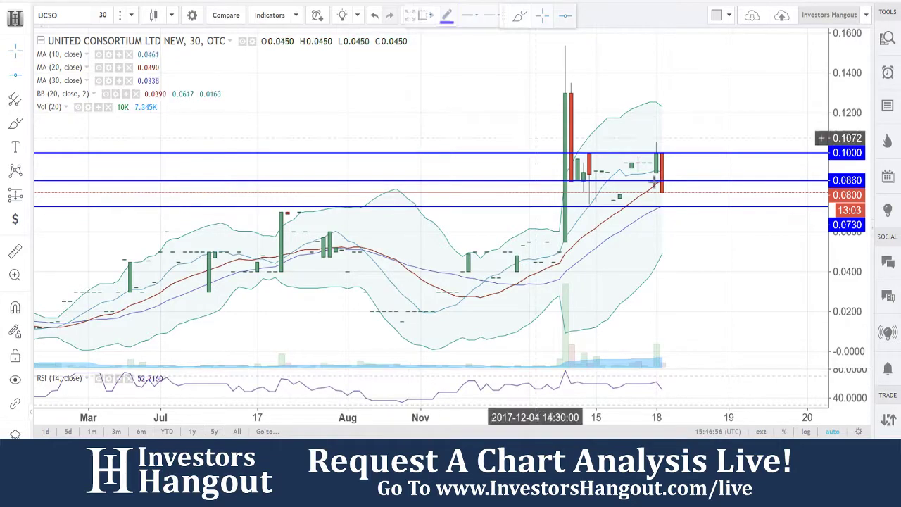
{"action": "left_click", "coordinate": [716, 172]}
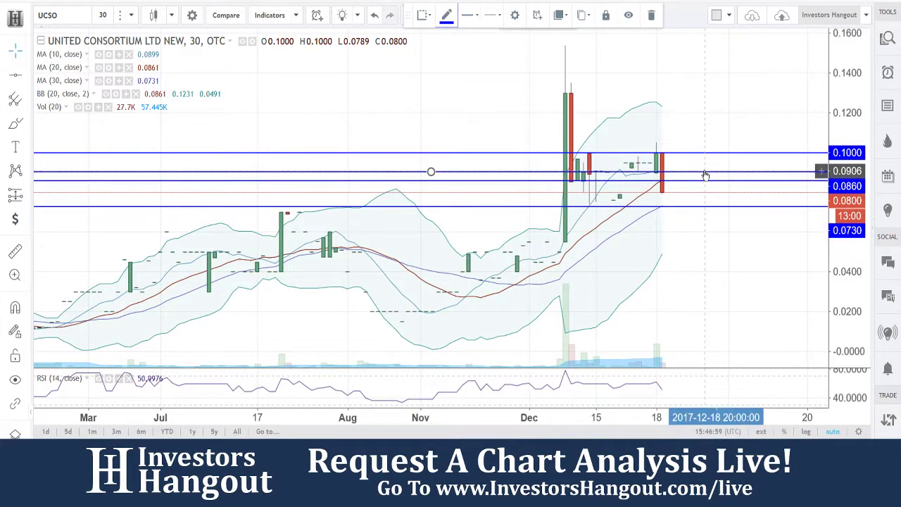
{"action": "double_click", "coordinate": [704, 175]}
{"action": "key", "text": "BackSpace"}
{"action": "key", "text": "BackSpace"}
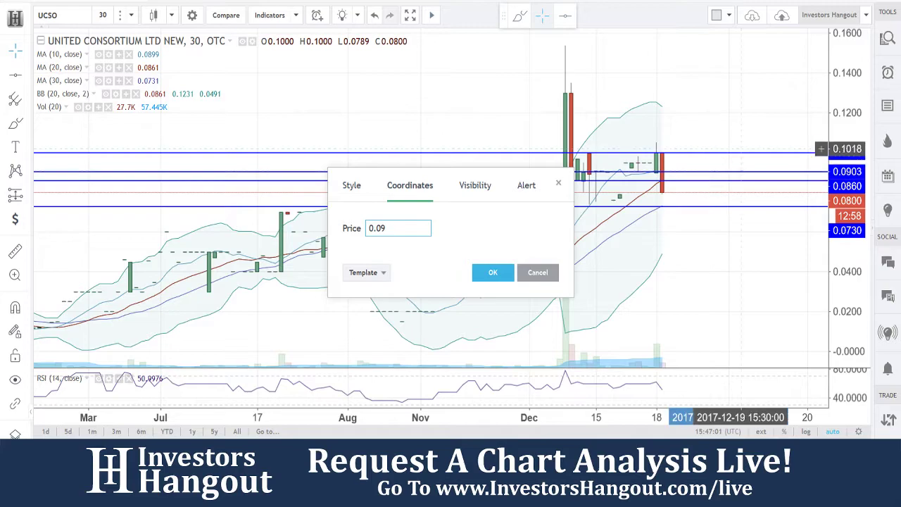
{"action": "left_click", "coordinate": [491, 271]}
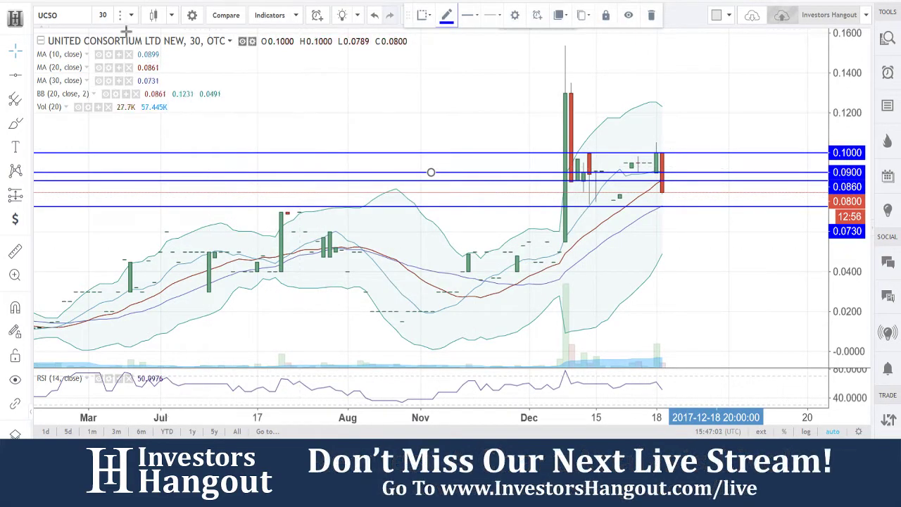
{"action": "left_click", "coordinate": [103, 15]}
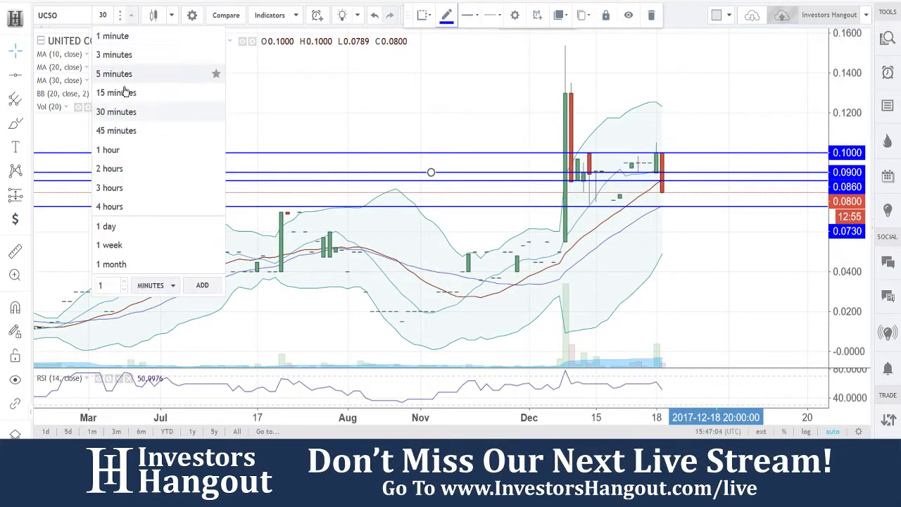
{"action": "left_click", "coordinate": [131, 226]}
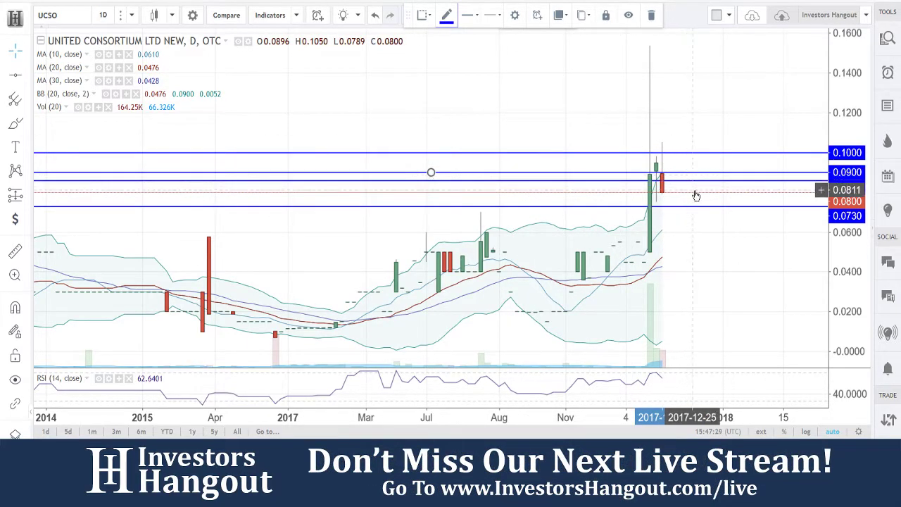
{"action": "left_click", "coordinate": [103, 14]}
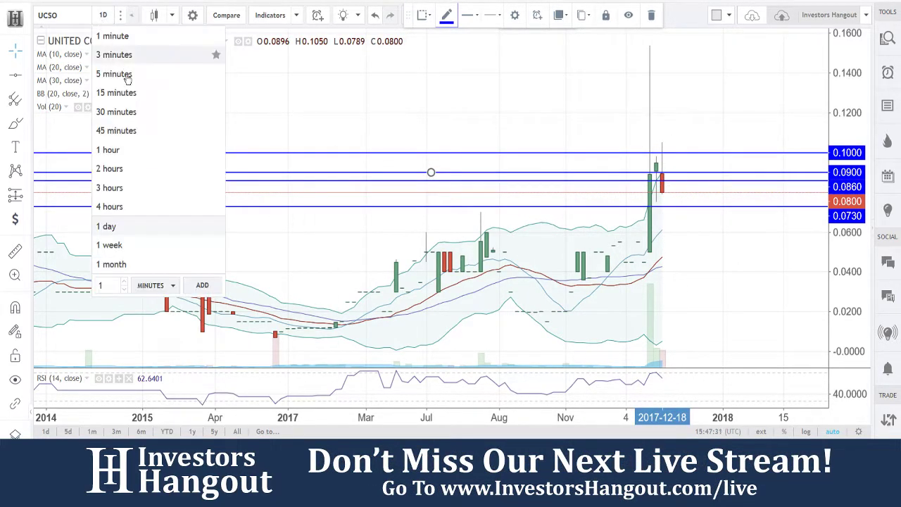
{"action": "left_click", "coordinate": [146, 111]}
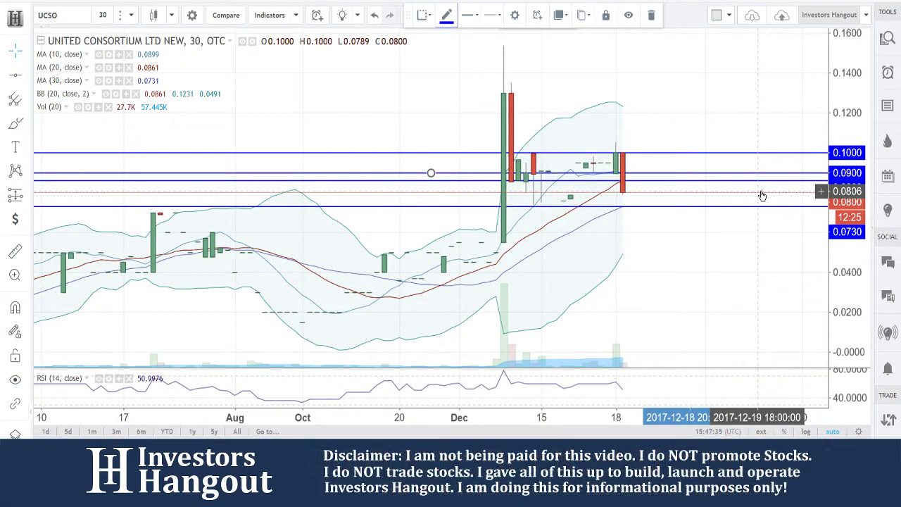
Draw a horizontal line at 0.0800 and switch the chart to 1-day candles.
{"action": "key", "text": "alt+h"}
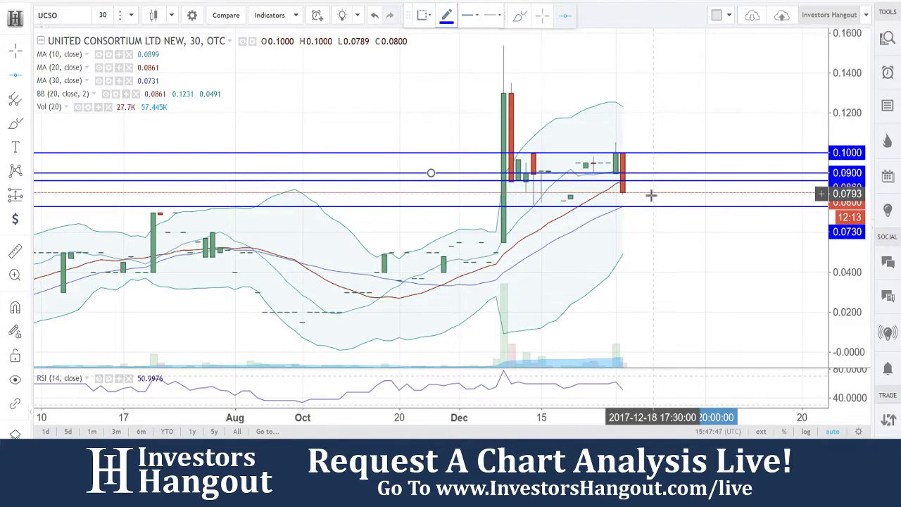
{"action": "left_click", "coordinate": [650, 192]}
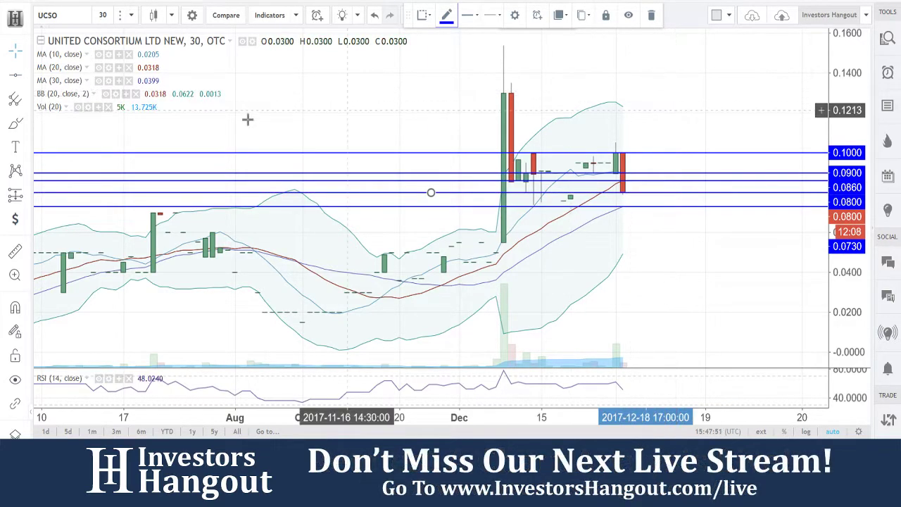
{"action": "left_click", "coordinate": [102, 15]}
{"action": "left_click", "coordinate": [106, 226]}
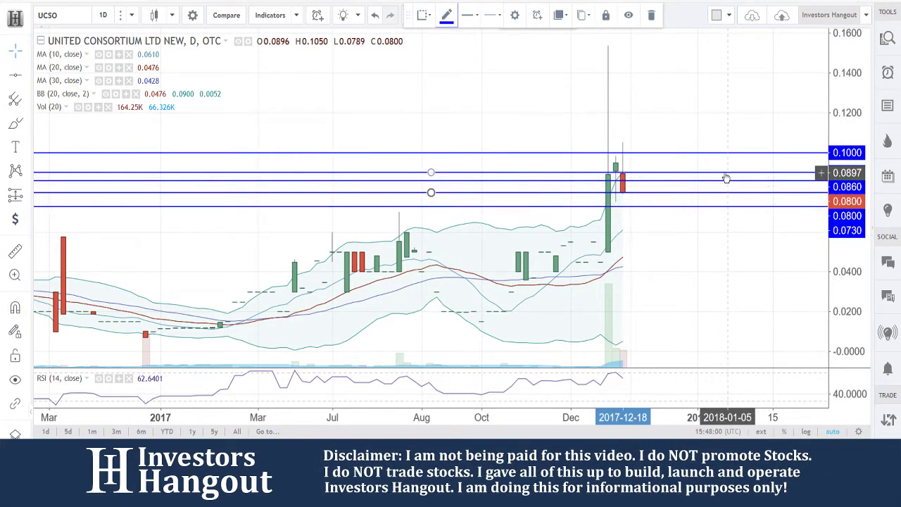
Add a text note above the lines: '12-18 .08 Res .0860/.09/.10 Support .08/.0730…'.
{"action": "left_click", "coordinate": [15, 147]}
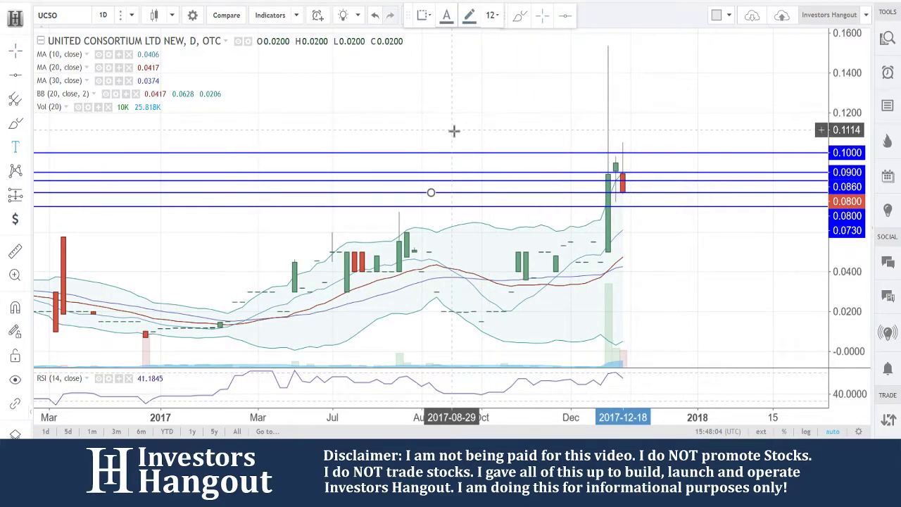
{"action": "left_click", "coordinate": [454, 131]}
{"action": "type", "text": "12-18"}
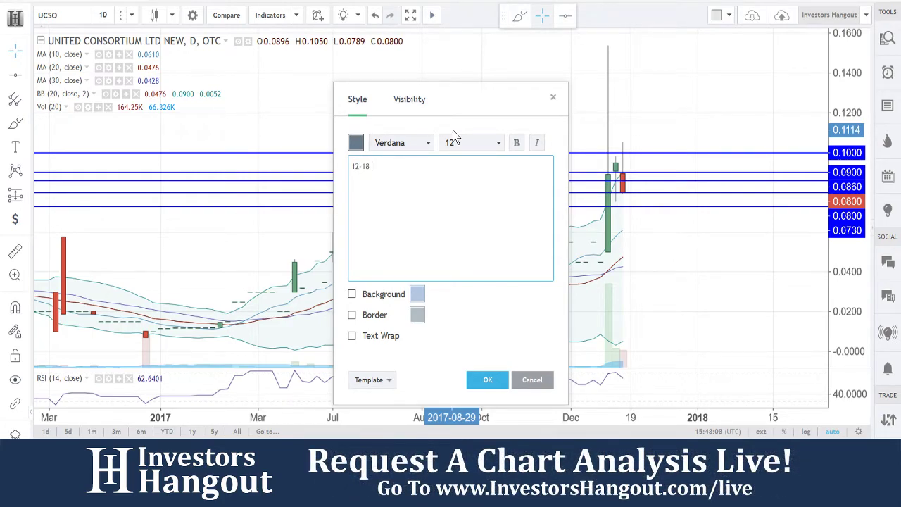
{"action": "type", "text": " .08 Res .0860"}
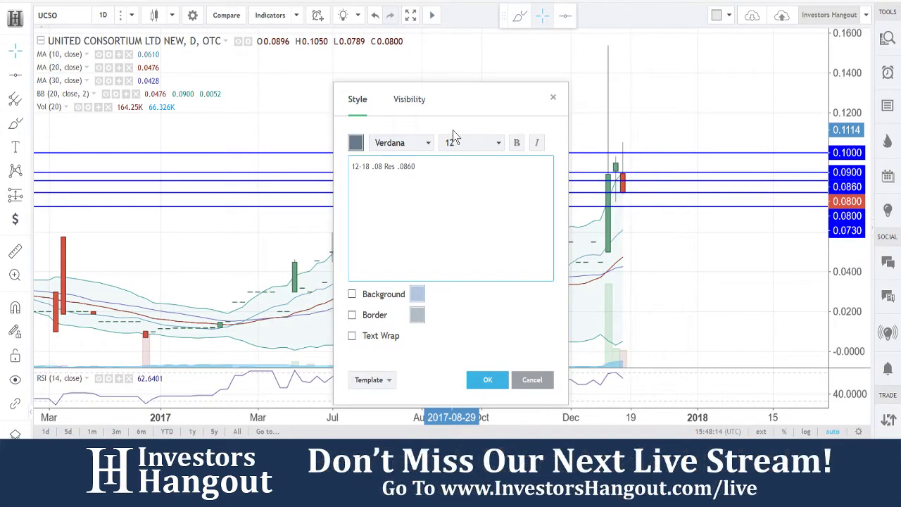
{"action": "type", "text": "/.09/.10 Support .08"}
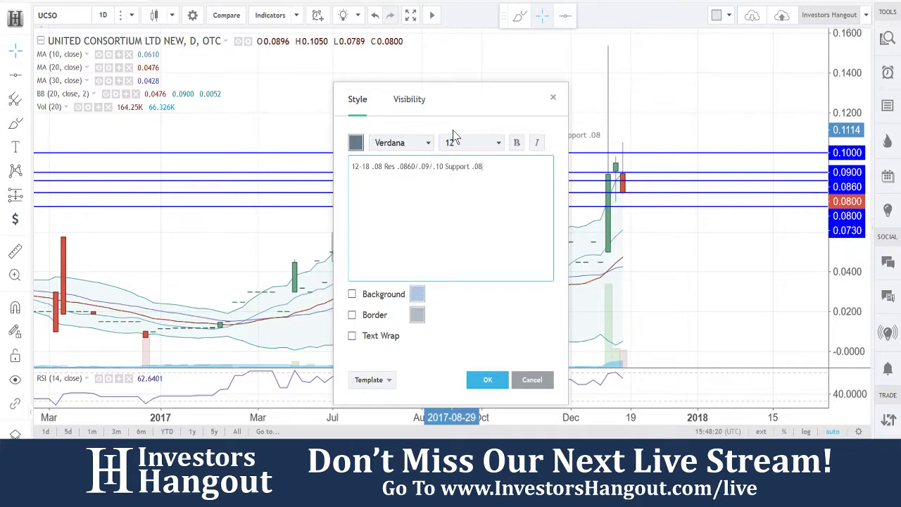
{"action": "type", "text": "/.0730"}
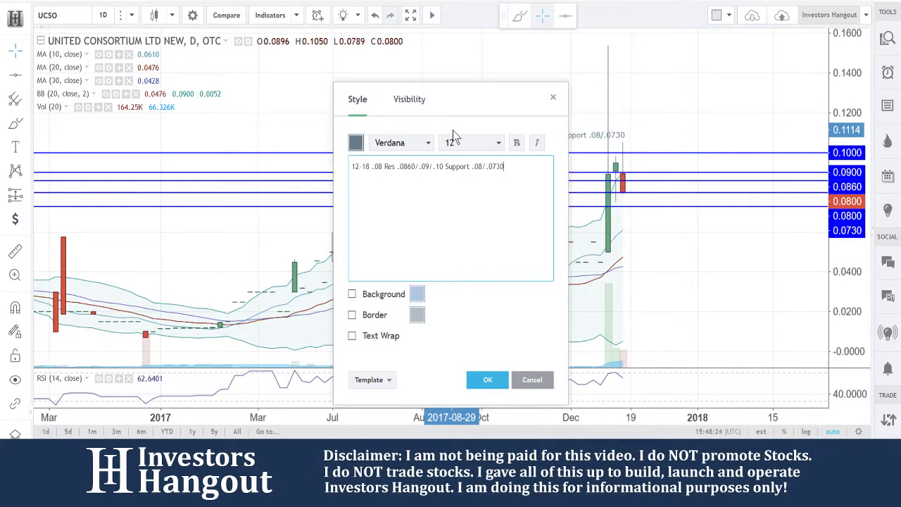
{"action": "type", "text": " Watch for the bounce off of the .08"}
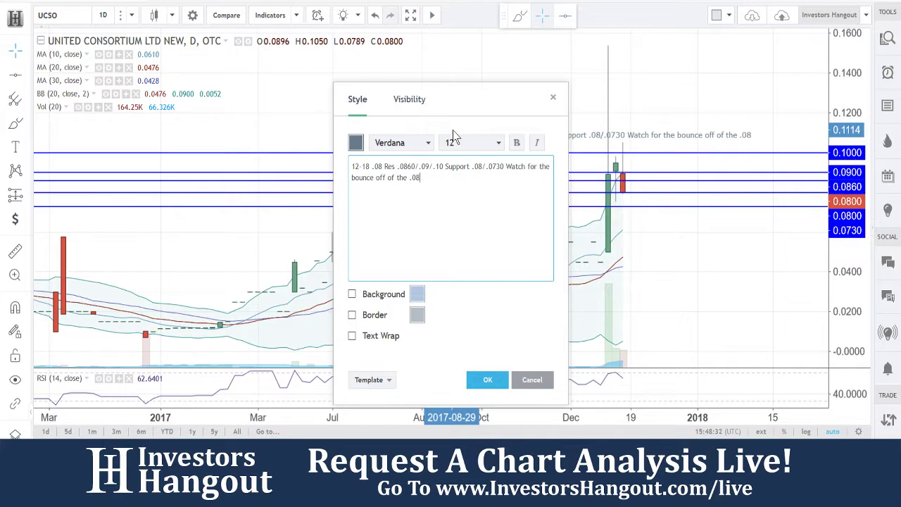
{"action": "type", "text": "-.0130 A break of"}
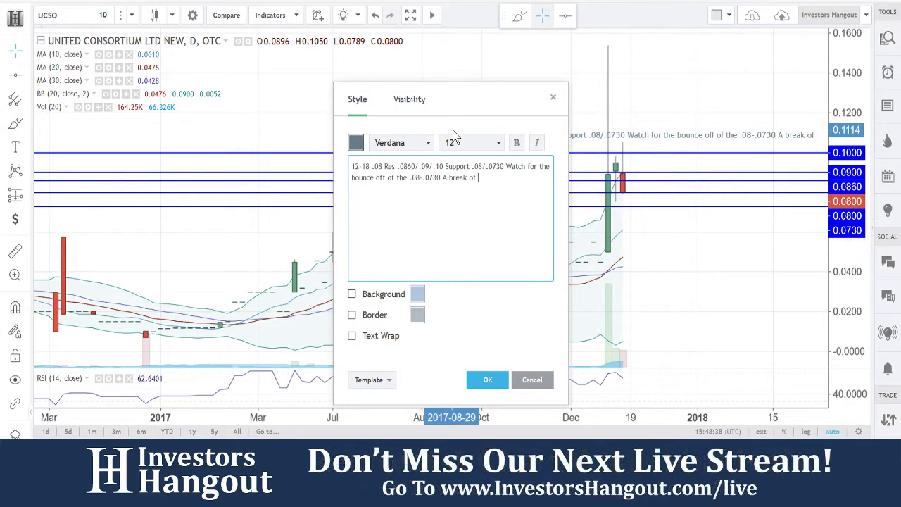
{"action": "type", "text": " .10 could breakout again imo."}
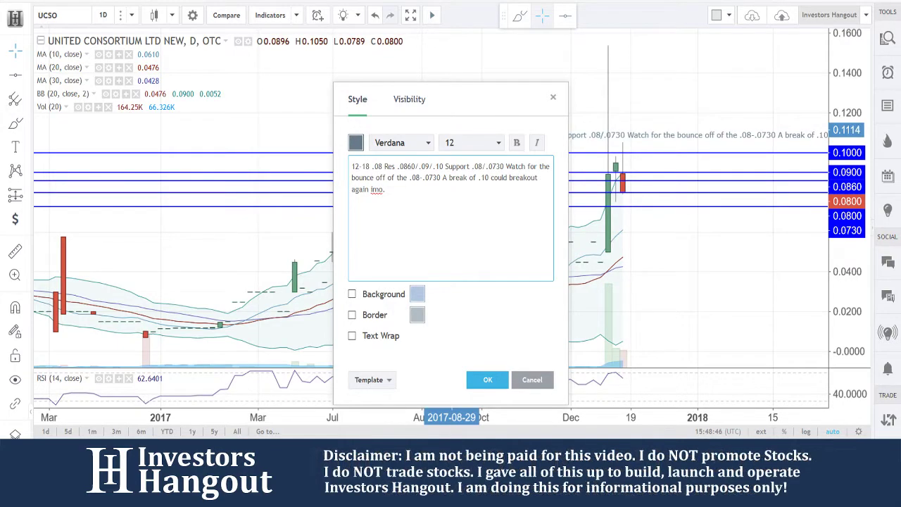
{"action": "left_click_drag", "start_coordinate": [426, 205], "coordinate": [345, 163]}
Break the note into three lines before 'bounce' and 'again', then confirm it.
{"action": "left_click", "coordinate": [461, 243]}
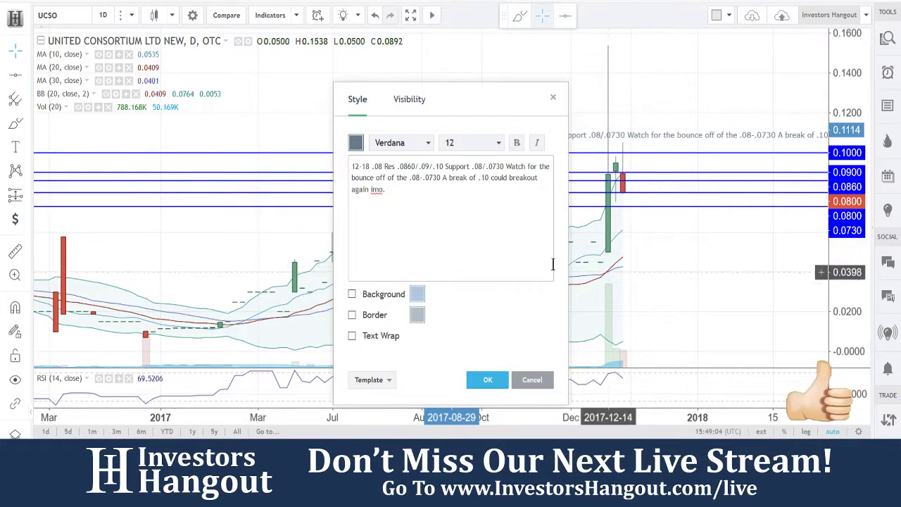
{"action": "left_click", "coordinate": [352, 177]}
{"action": "key", "text": "Return"}
{"action": "key", "text": "Down"}
{"action": "key", "text": "Return"}
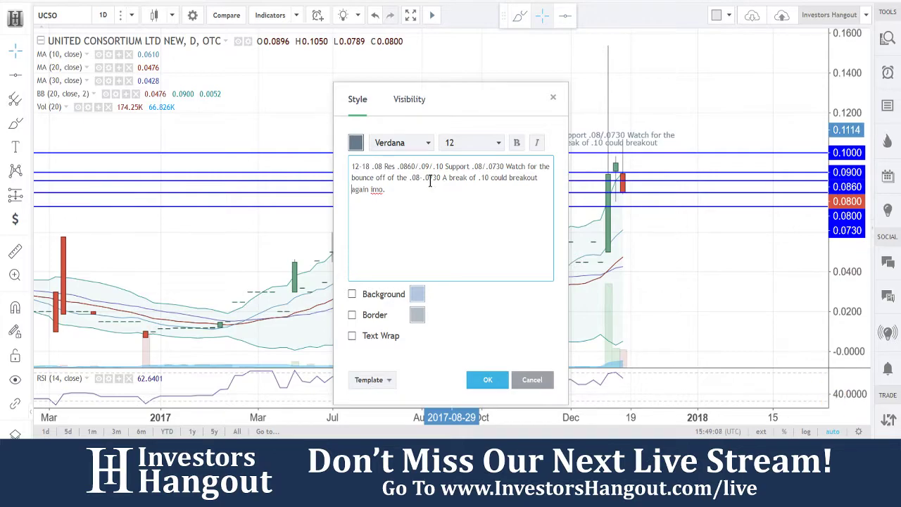
{"action": "left_click", "coordinate": [487, 380]}
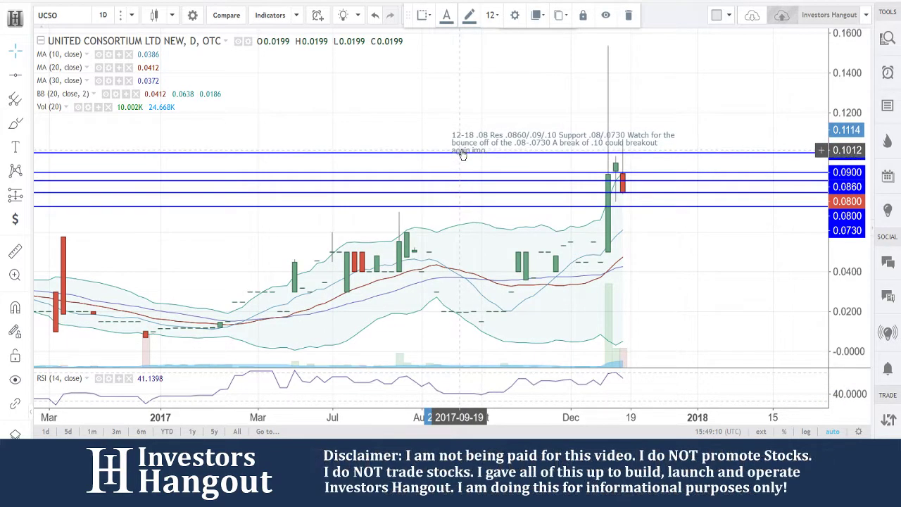